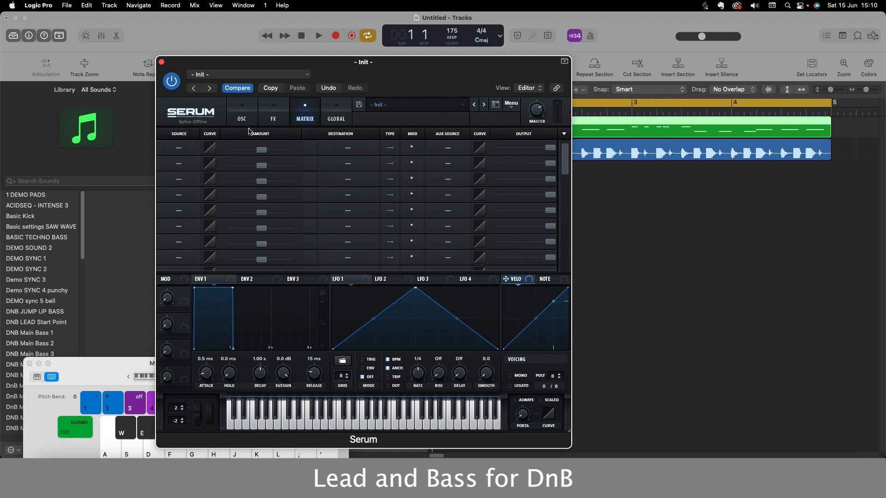
- Route LFO 1 to the global master tuning in the first modulation matrix slot and audition a note
{"action": "left_click", "coordinate": [177, 149]}
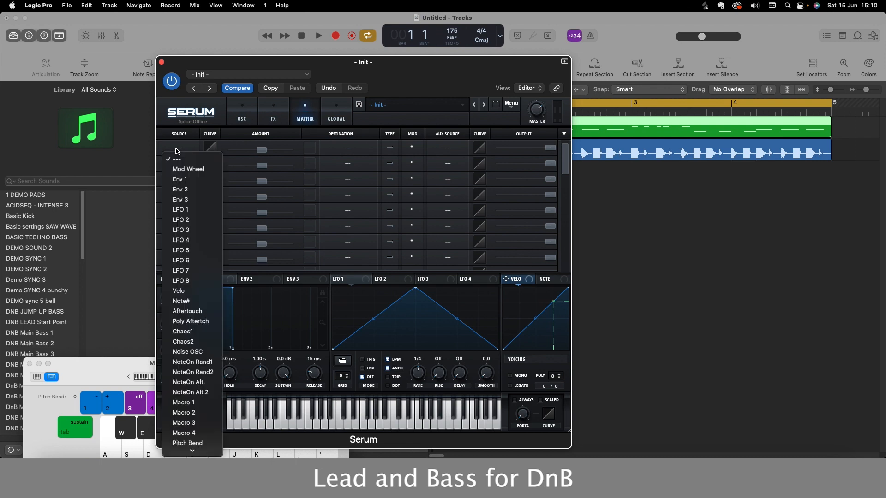
{"action": "left_click", "coordinate": [179, 210]}
{"action": "left_click", "coordinate": [348, 149]}
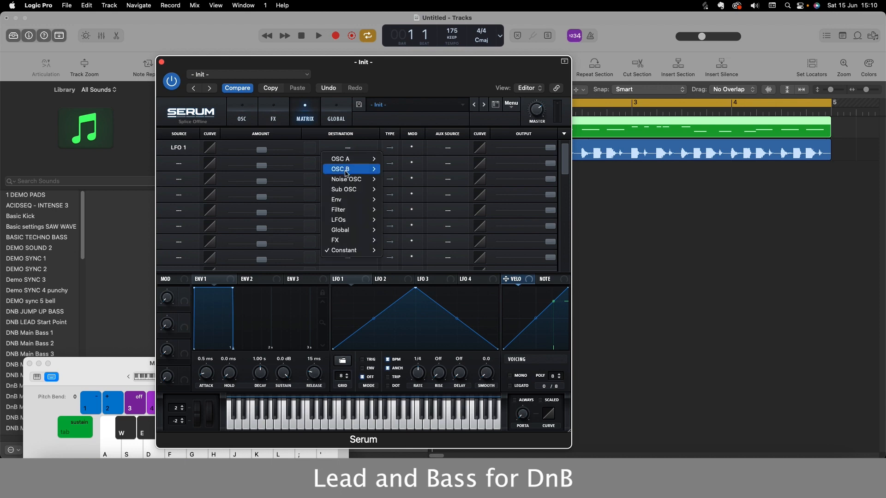
{"action": "mouse_move", "coordinate": [365, 230]}
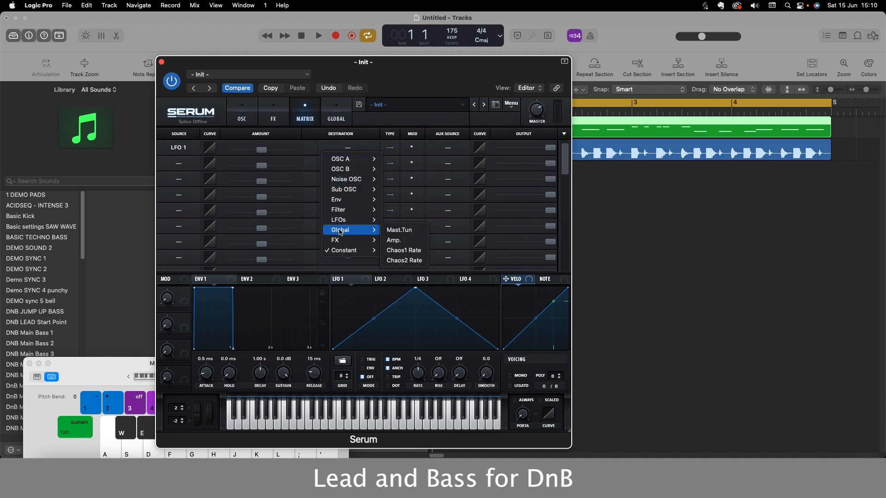
{"action": "left_click", "coordinate": [397, 230]}
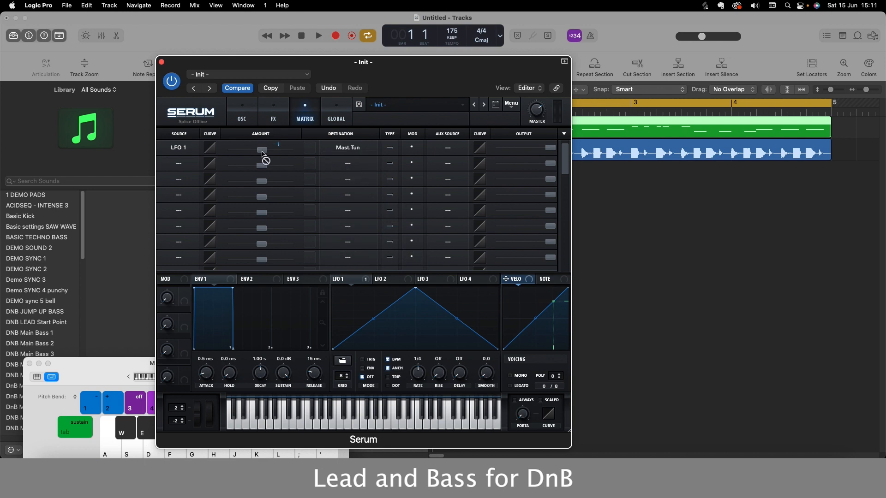
{"action": "key", "text": "j"}
{"action": "key", "text": "j"}
- Set the LFO 1 rate to 1/64, auditioning notes at different rates along the way
{"action": "left_click", "coordinate": [243, 120]}
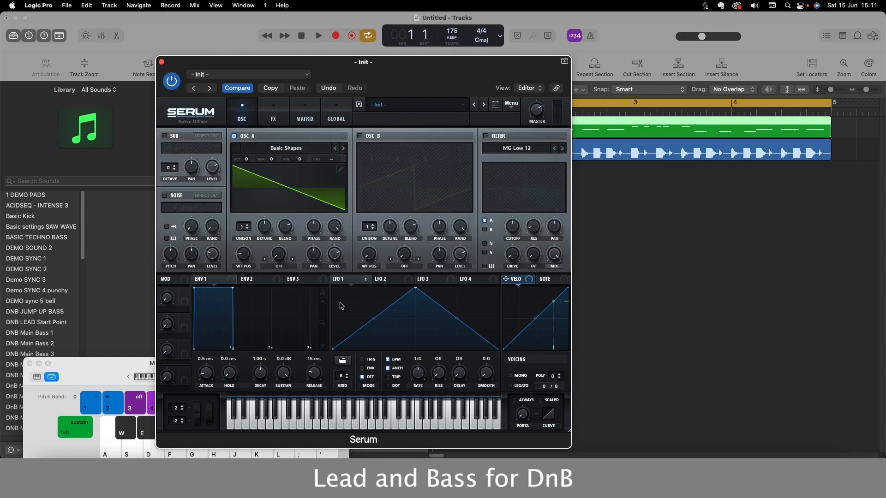
{"action": "key", "text": "j"}
{"action": "left_click_drag", "start_coordinate": [418, 377], "coordinate": [424, 352]}
{"action": "key", "text": "j"}
{"action": "key", "text": "j"}
{"action": "left_click", "coordinate": [305, 117]}
{"action": "key", "text": "j"}
{"action": "left_click", "coordinate": [242, 119]}
{"action": "left_click_drag", "start_coordinate": [417, 373], "coordinate": [417, 396]}
{"action": "key", "text": "k"}
{"action": "key", "text": "k"}
{"action": "key", "text": "k"}
{"action": "left_click_drag", "start_coordinate": [419, 377], "coordinate": [420, 364]}
{"action": "key", "text": "k"}
{"action": "key", "text": "k"}
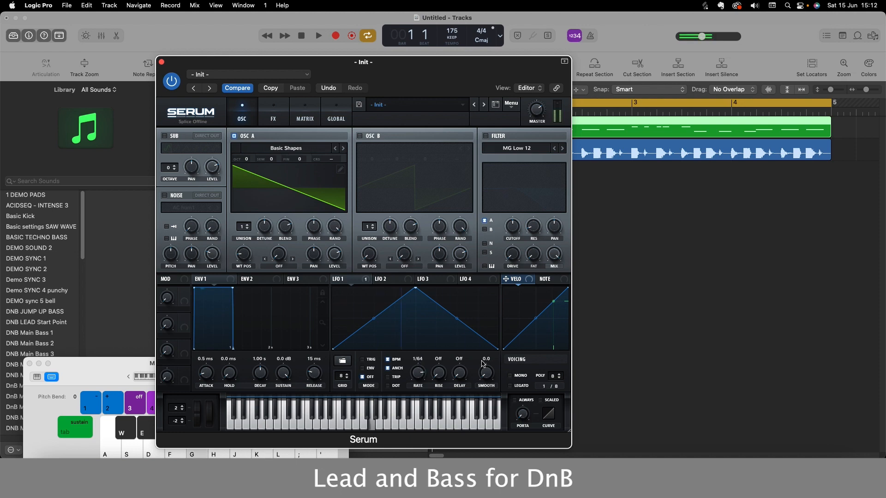
- Set OSC A's unison to 3 voices and audition several notes
{"action": "left_click", "coordinate": [248, 226]}
{"action": "left_click", "coordinate": [248, 225]}
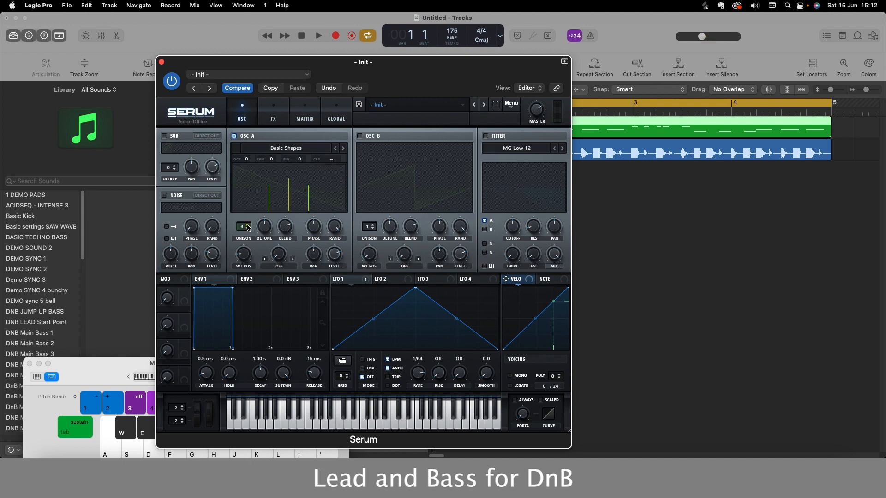
{"action": "key", "text": "k"}
{"action": "key", "text": "k"}
{"action": "key", "text": "g"}
{"action": "key", "text": "g"}
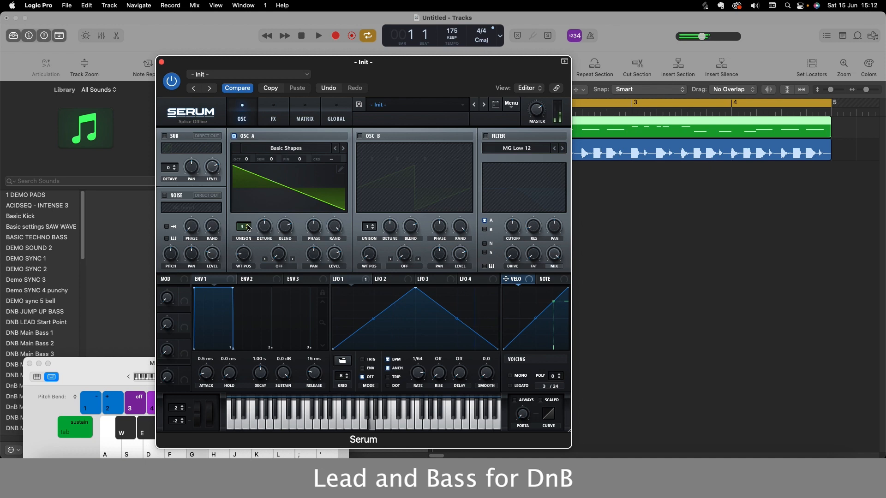
{"action": "key", "text": "h"}
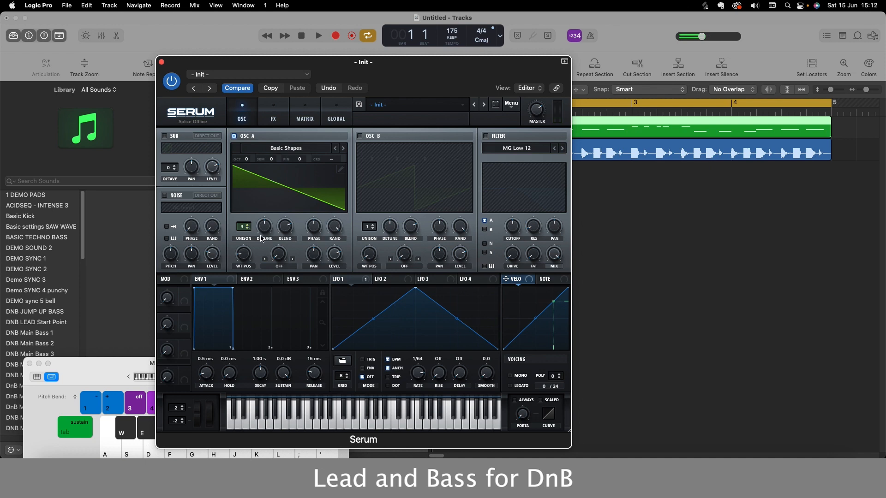
- Enable Mono and Legato voicing and audition overlapping notes
{"action": "left_click", "coordinate": [510, 376]}
{"action": "left_click", "coordinate": [510, 386]}
{"action": "key", "text": "k"}
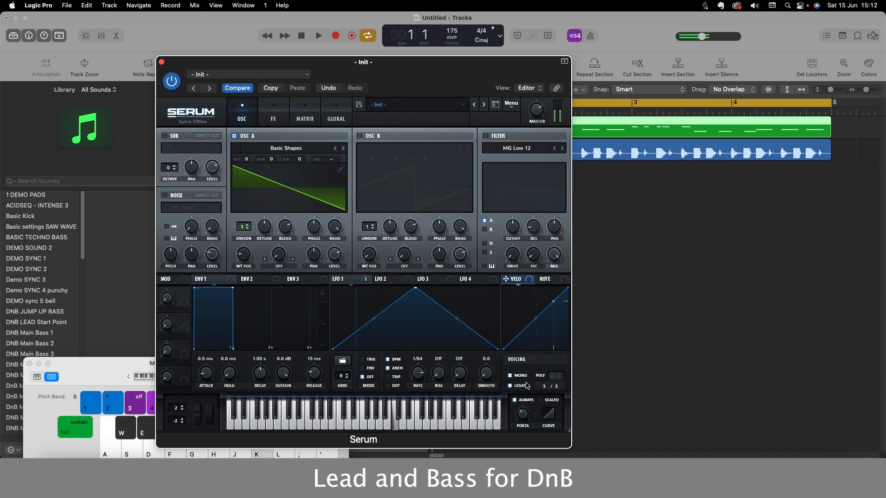
{"action": "key", "text": "g"}
{"action": "key", "text": "h"}
{"action": "key", "text": "h"}
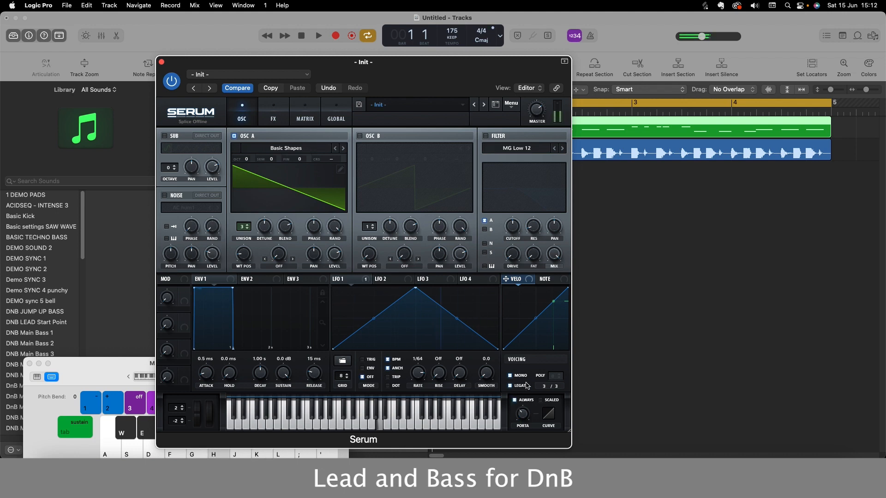
- Enable the Tube distortion effect, raise its drive and audition the notes
{"action": "left_click", "coordinate": [274, 118]}
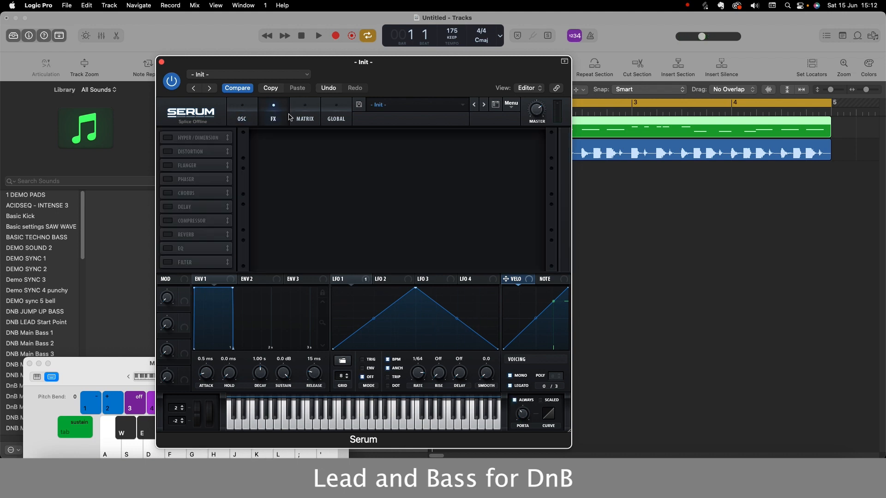
{"action": "left_click", "coordinate": [169, 151]}
{"action": "left_click_drag", "start_coordinate": [454, 149], "coordinate": [479, 60]}
{"action": "key", "text": "k"}
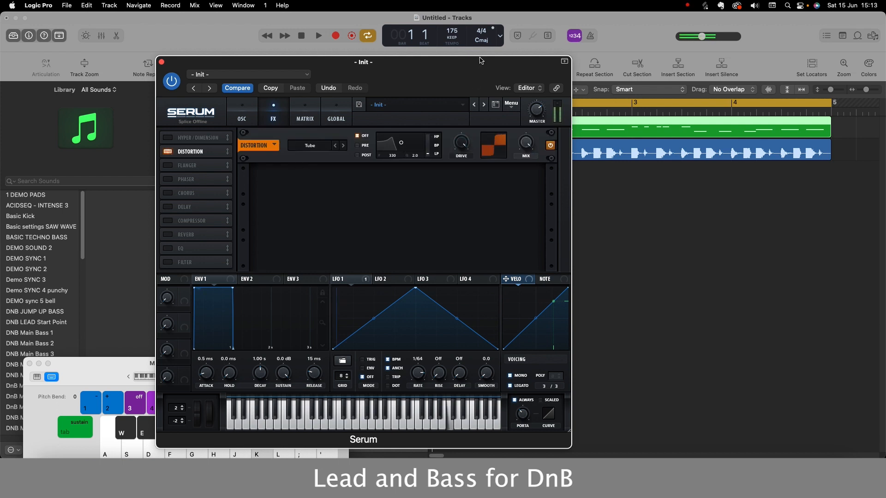
{"action": "key", "text": "g"}
{"action": "key", "text": "h"}
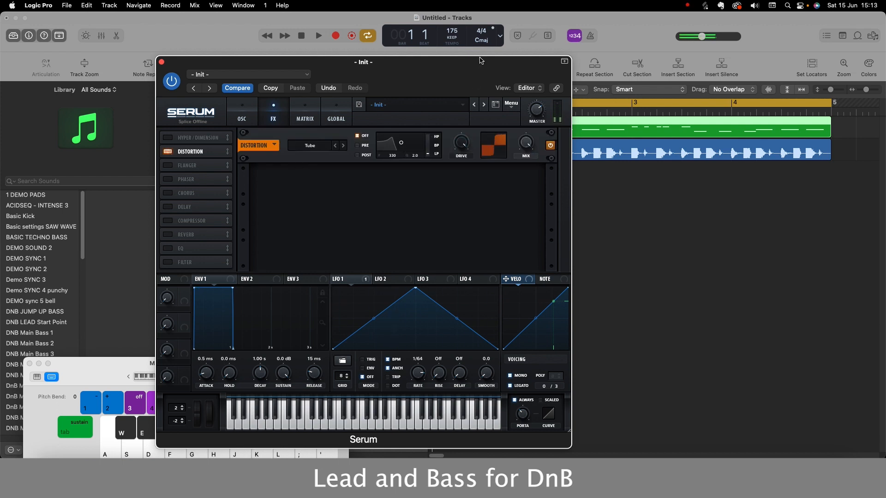
{"action": "key", "text": "h"}
- Enable the delay effect with its right delay time set to 1/64 and audition the notes
{"action": "left_click", "coordinate": [170, 208]}
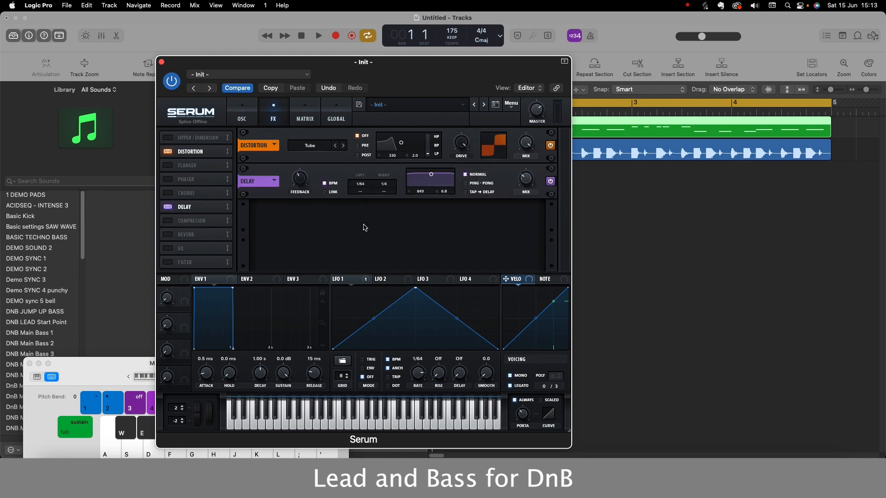
{"action": "left_click_drag", "start_coordinate": [390, 186], "coordinate": [391, 206]}
{"action": "key", "text": "k"}
{"action": "key", "text": "g"}
{"action": "key", "text": "h"}
- Enable the compressor effect in Multiband mode and audition a note
{"action": "left_click", "coordinate": [183, 223]}
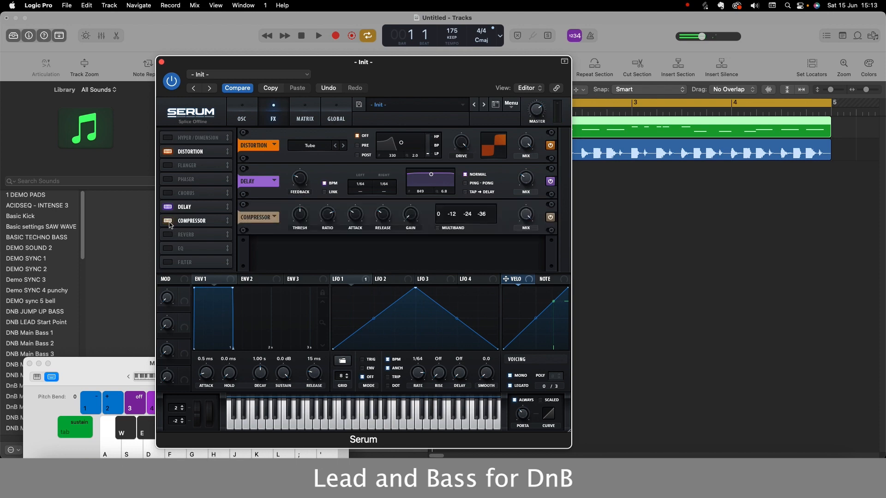
{"action": "left_click", "coordinate": [438, 229]}
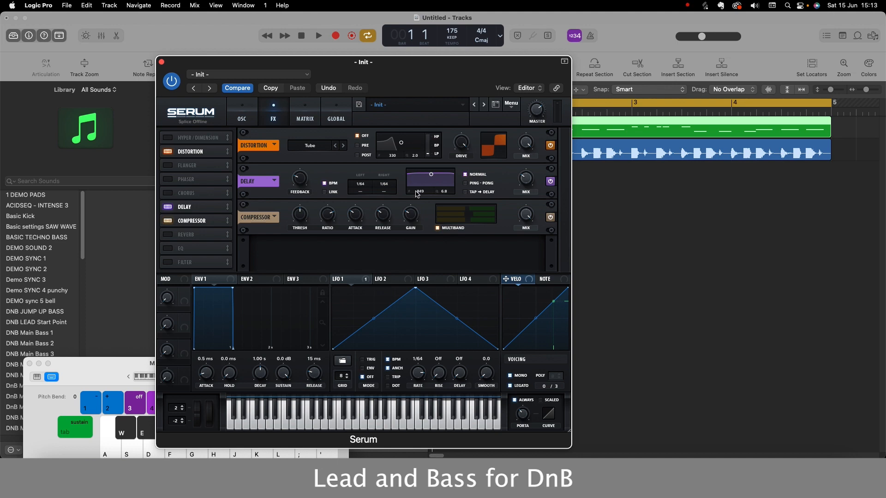
{"action": "key", "text": "k"}
{"action": "key", "text": "k"}
{"action": "key", "text": "k"}
- Enable the reverb effect and play the arrangement to hear the lead with the drums
{"action": "left_click", "coordinate": [168, 235]}
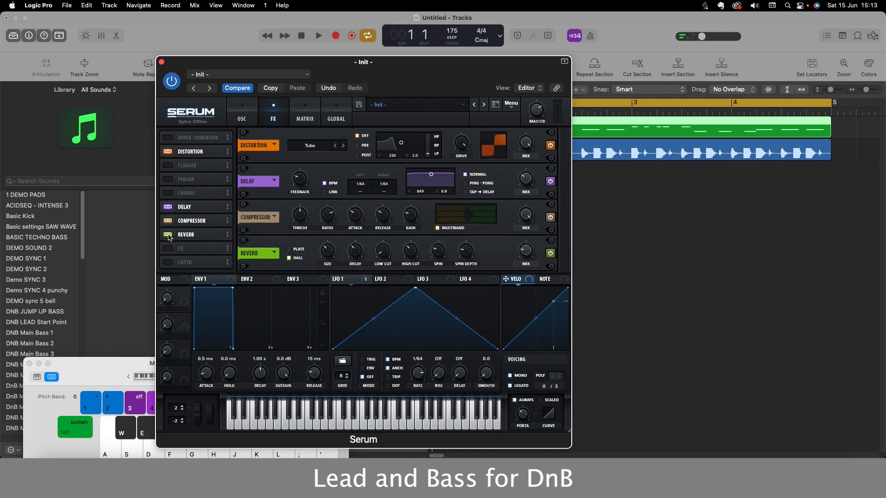
{"action": "key", "text": "k"}
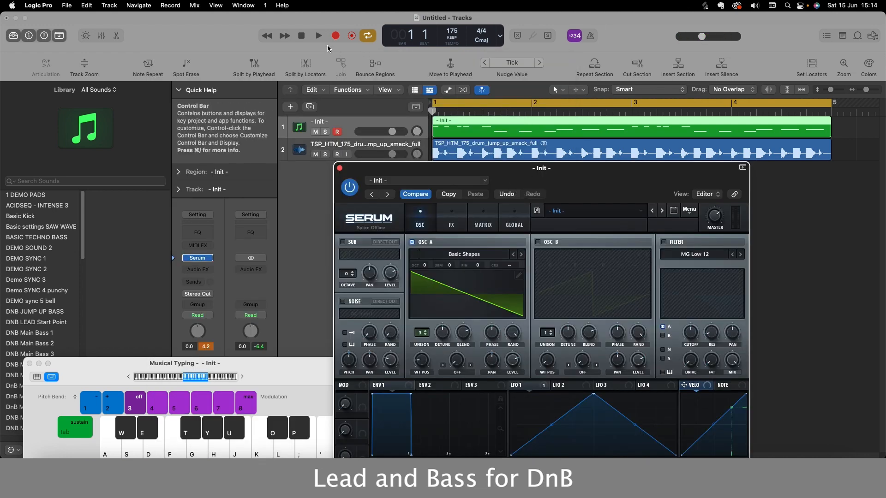
{"action": "left_click", "coordinate": [320, 36]}
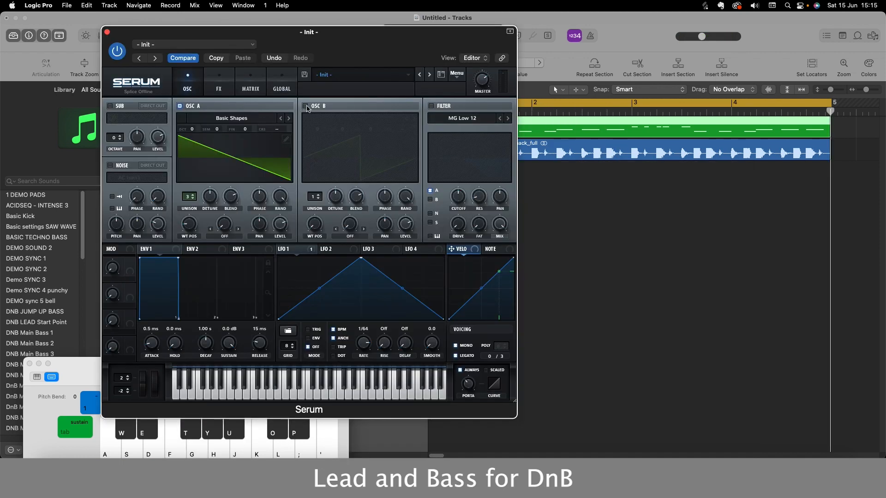
- Enable OSC B, set its semitone offset to +7 and play the loop to audition it
{"action": "left_click", "coordinate": [306, 107]}
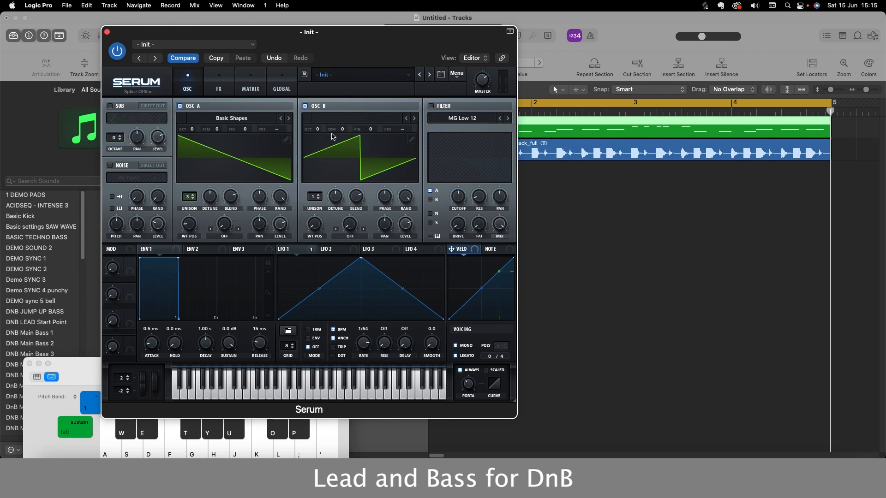
{"action": "left_click_drag", "start_coordinate": [342, 130], "coordinate": [345, 119]}
{"action": "left_click_drag", "start_coordinate": [303, 39], "coordinate": [305, 73]}
{"action": "left_click", "coordinate": [318, 35]}
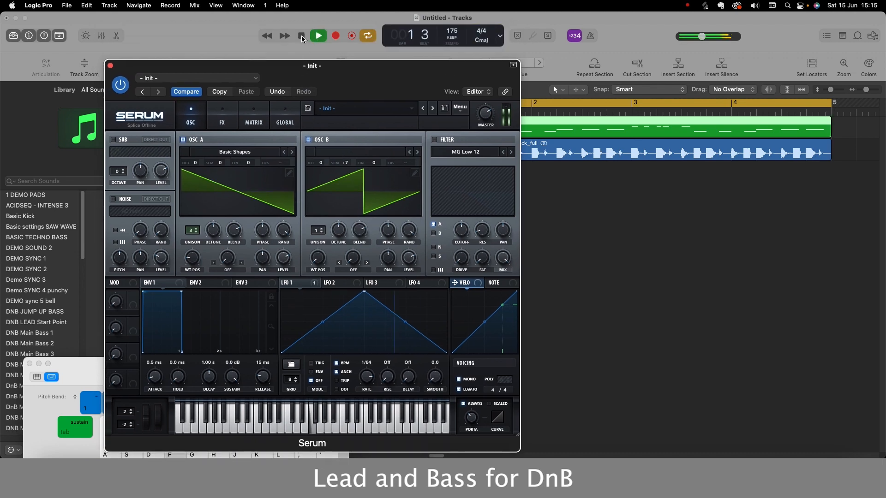
{"action": "left_click", "coordinate": [302, 35]}
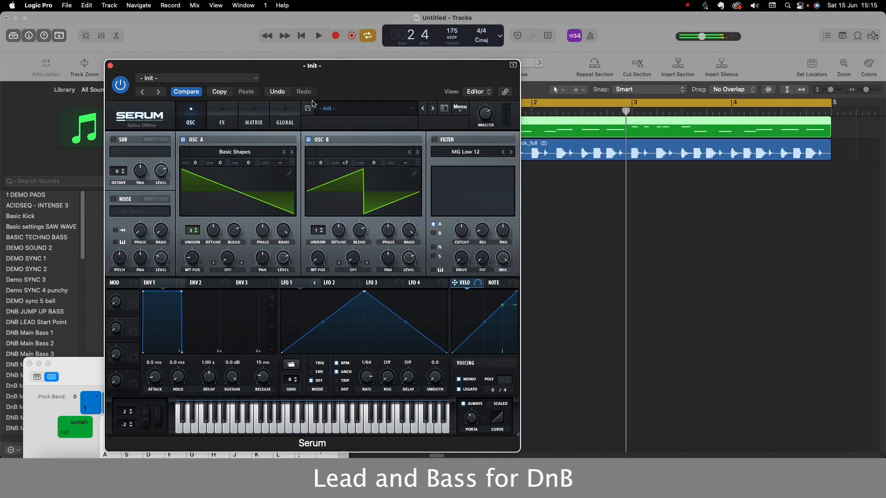
- Load the Analog Basic Shapes wavetable into OSC B at its square wave position and play the loop
{"action": "left_click", "coordinate": [342, 152]}
{"action": "mouse_move", "coordinate": [344, 164]}
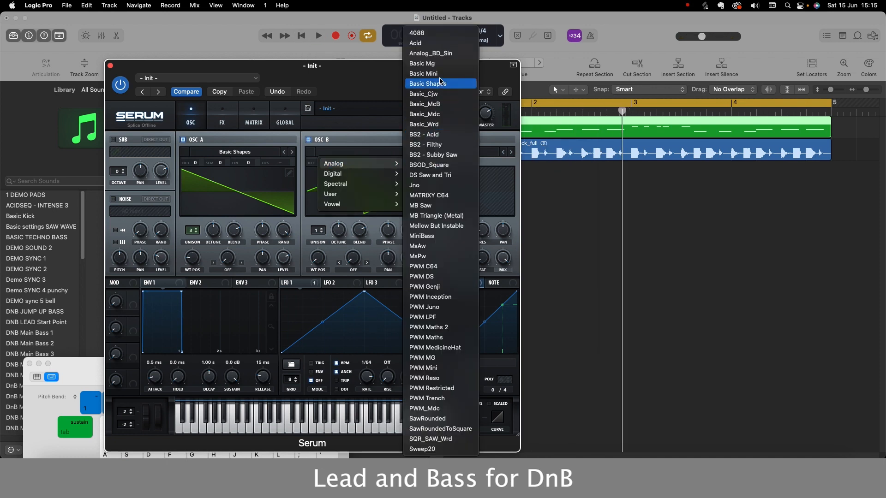
{"action": "left_click", "coordinate": [428, 84]}
{"action": "left_click_drag", "start_coordinate": [316, 261], "coordinate": [322, 221]}
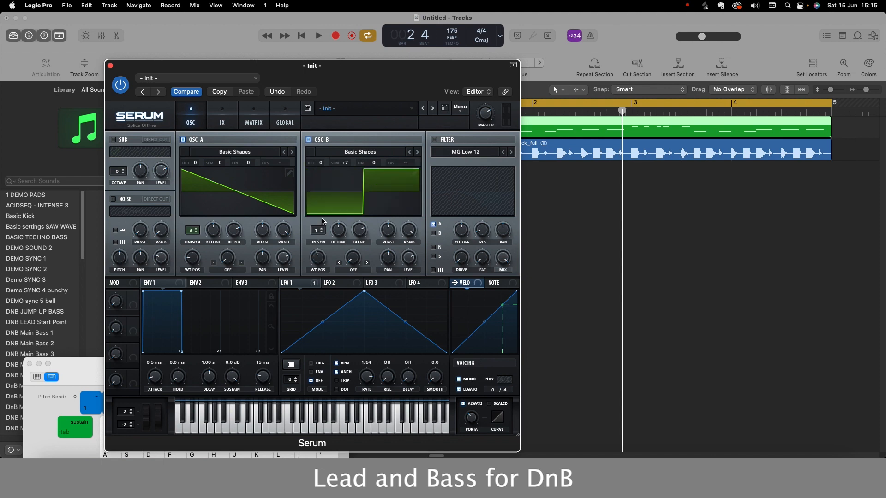
{"action": "left_click", "coordinate": [318, 37]}
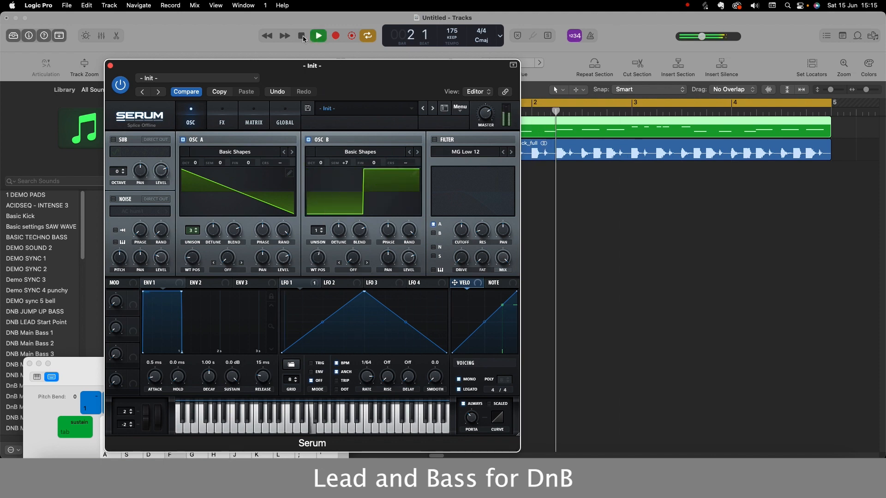
{"action": "left_click", "coordinate": [302, 36]}
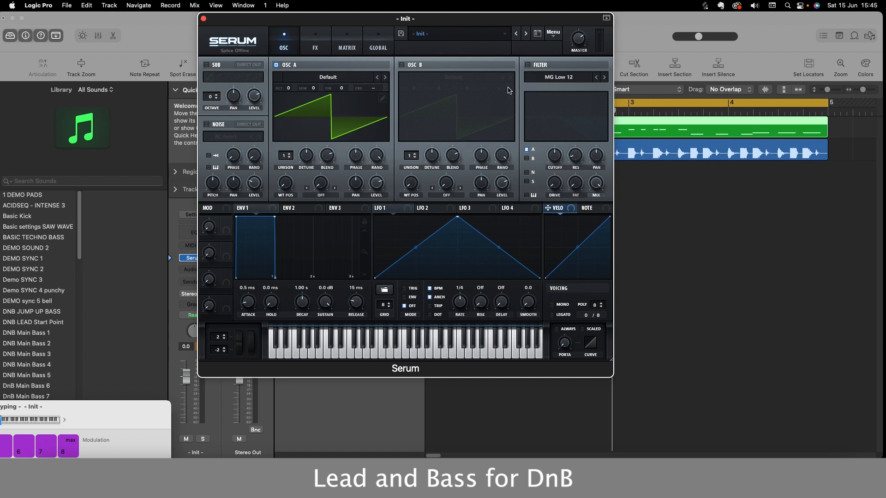
- In the new init patch, load the Analog Basic Shapes wavetable into OSC A at its saw wave position
{"action": "left_click_drag", "start_coordinate": [443, 21], "coordinate": [429, 65]}
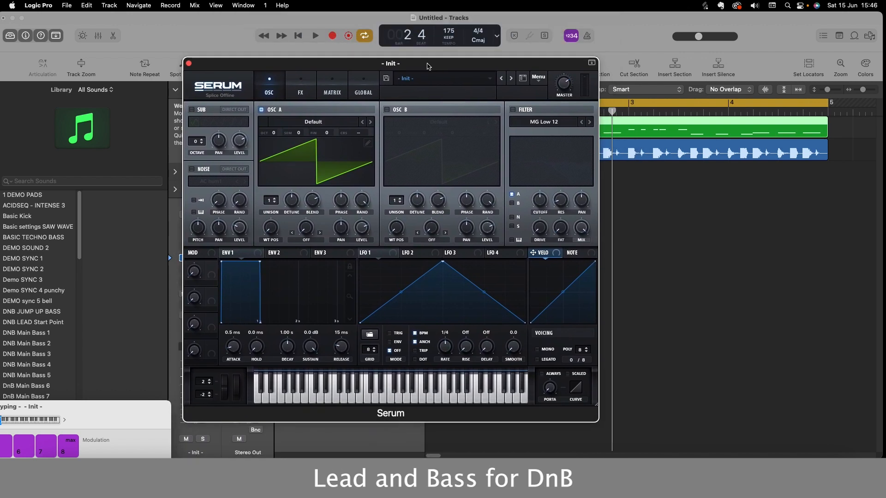
{"action": "left_click", "coordinate": [314, 122]}
{"action": "mouse_move", "coordinate": [315, 133]}
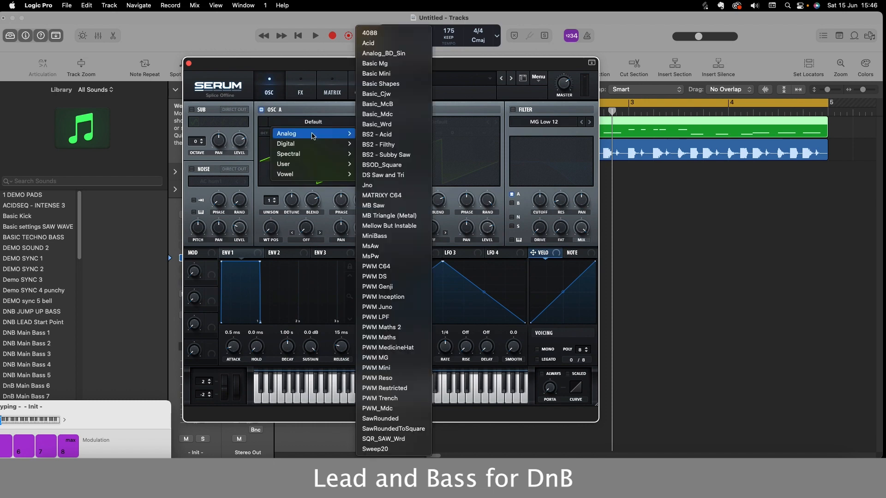
{"action": "left_click", "coordinate": [381, 84]}
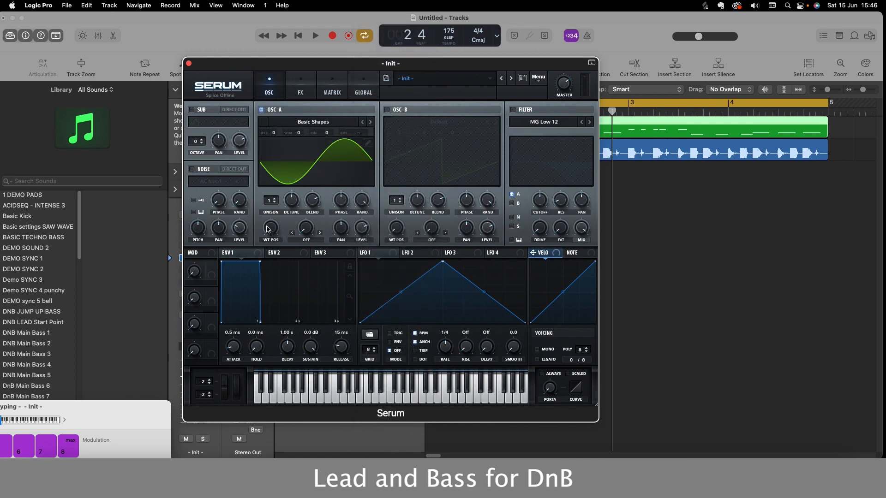
{"action": "left_click_drag", "start_coordinate": [268, 229], "coordinate": [275, 213]}
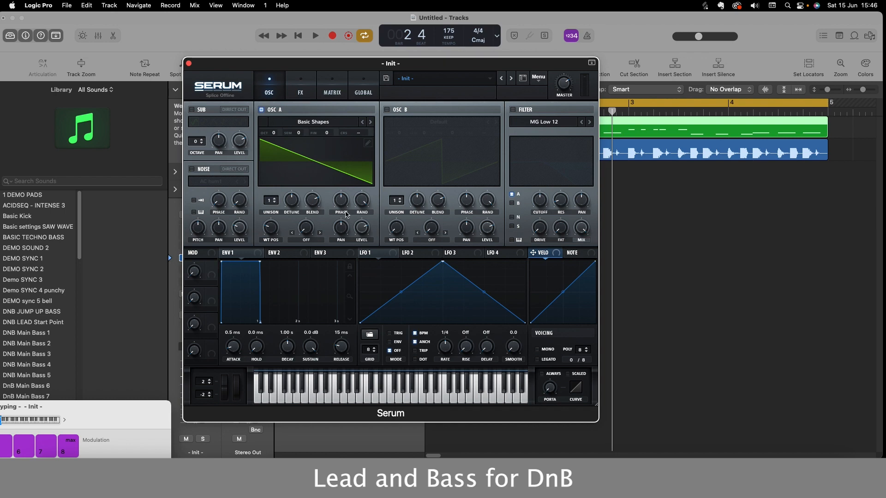
- Raise the Musical Typing octave range and audition OSC A's saw wave on several notes
{"action": "key", "text": "a"}
{"action": "key", "text": "x"}
{"action": "key", "text": "x"}
{"action": "key", "text": "h"}
{"action": "key", "text": "d"}
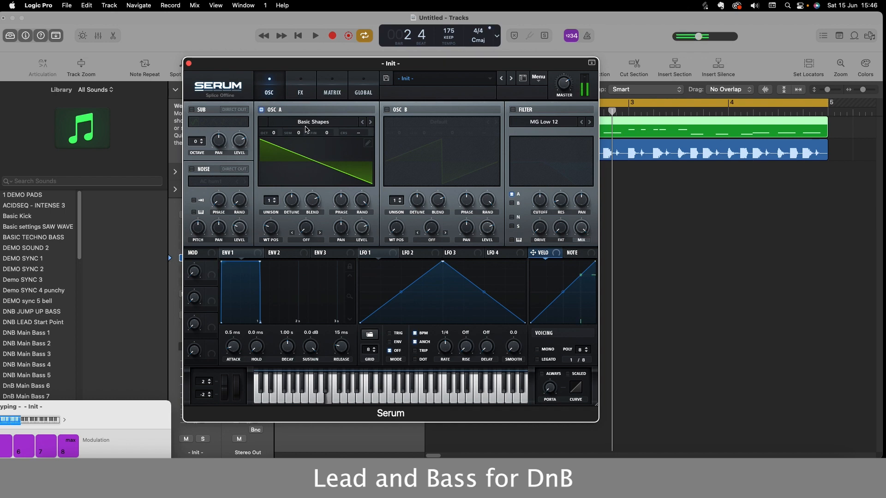
{"action": "key", "text": "f"}
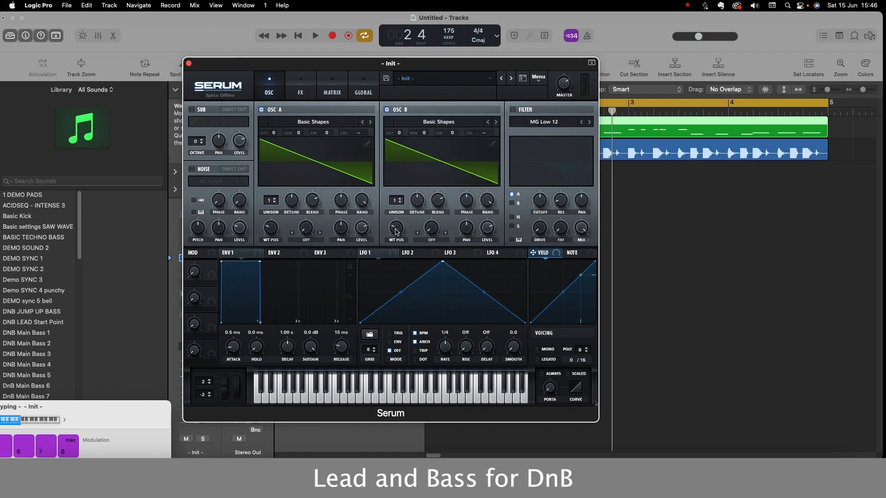
- Set OSC B's wavetable position to the sine wave and switch OSC B off to audition OSC A alone
{"action": "left_click_drag", "start_coordinate": [396, 232], "coordinate": [395, 245]}
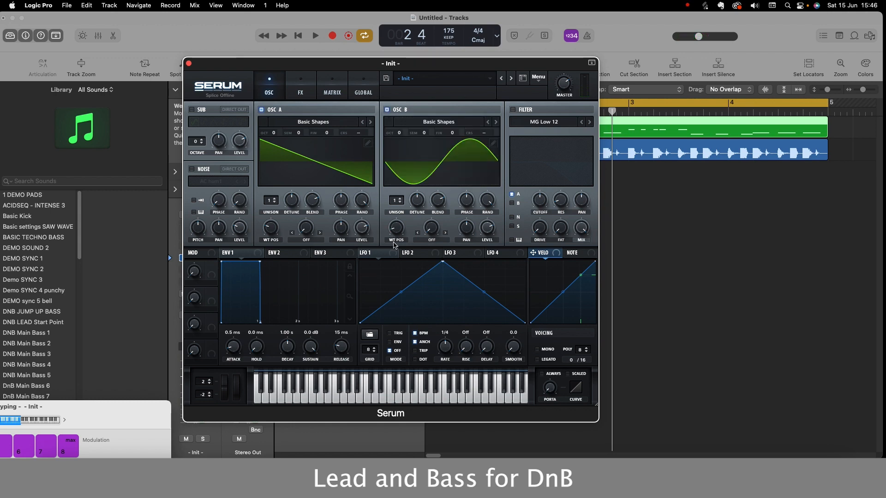
{"action": "left_click", "coordinate": [387, 110]}
{"action": "key", "text": "h"}
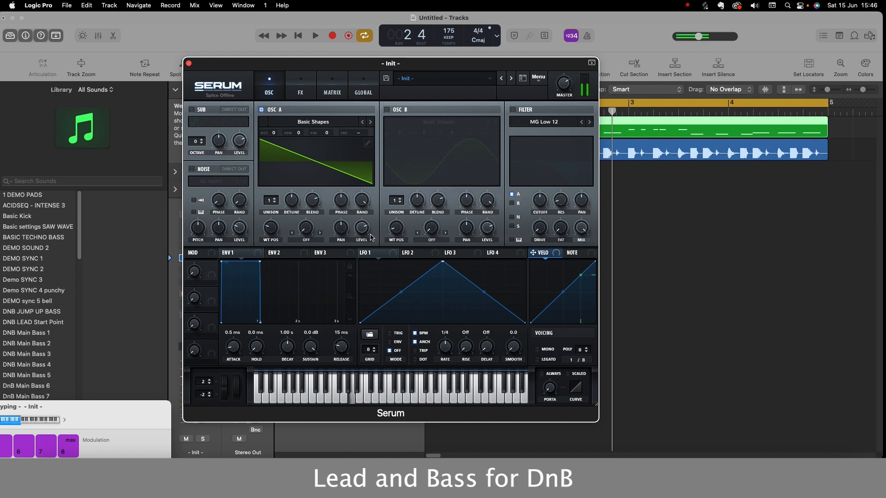
{"action": "key", "text": "f"}
{"action": "key", "text": "g"}
- Reshape LFO 1 with an earlier peak and a curved fall, and assign it to modulate OSC A's level
{"action": "left_click_drag", "start_coordinate": [442, 263], "coordinate": [397, 263]}
{"action": "left_click_drag", "start_coordinate": [461, 293], "coordinate": [362, 313]}
{"action": "left_click_drag", "start_coordinate": [354, 220], "coordinate": [366, 167]}
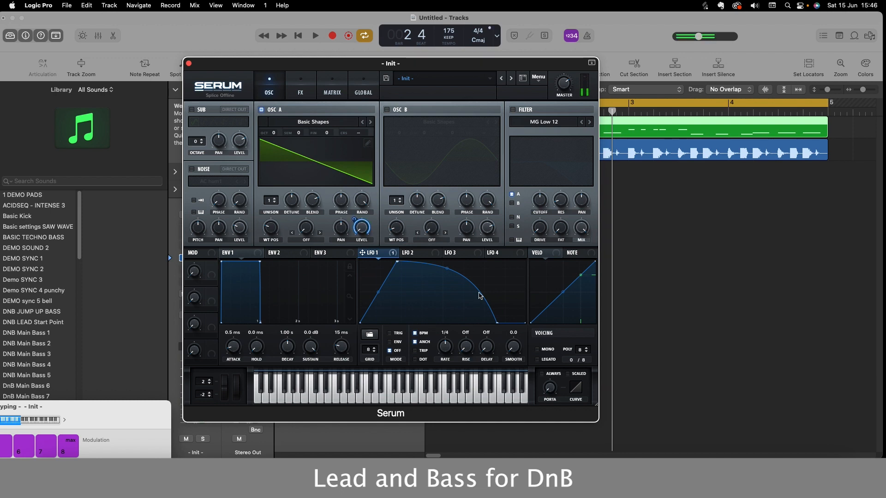
- Set LFO 1's mode to ENV and audition the patch on a few notes
{"action": "left_click", "coordinate": [397, 343]}
{"action": "key", "text": "j"}
{"action": "key", "text": "j"}
{"action": "key", "text": "f"}
- Switch OSC B on, set its semitone offset to +4 and audition the combined oscillators
{"action": "left_click", "coordinate": [386, 110]}
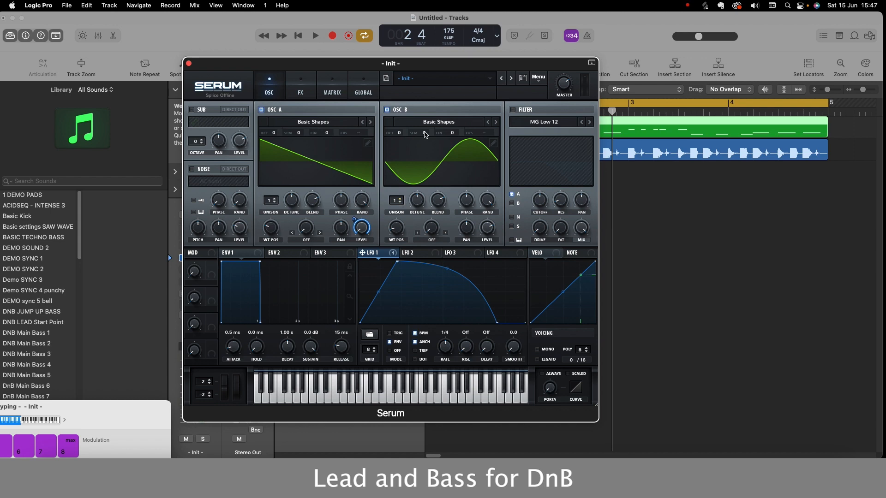
{"action": "left_click_drag", "start_coordinate": [425, 134], "coordinate": [427, 122]}
{"action": "key", "text": "j"}
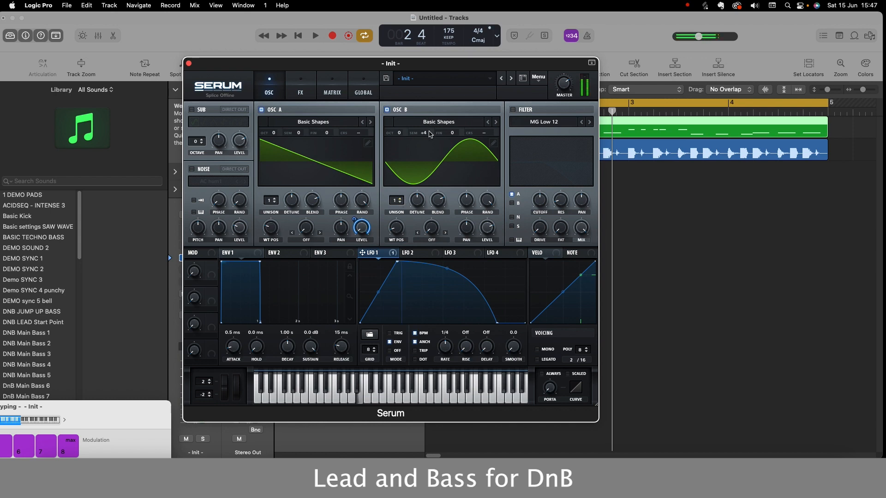
{"action": "key", "text": "f"}
{"action": "key", "text": "g"}
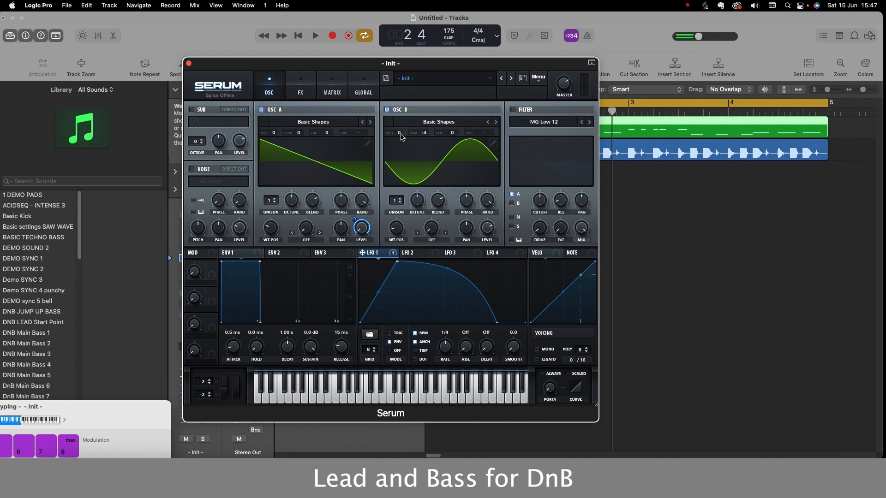
- Raise OSC B's octave to +2 and audition the result on a few notes
{"action": "left_click_drag", "start_coordinate": [399, 134], "coordinate": [405, 118]}
{"action": "key", "text": "j"}
{"action": "key", "text": "j"}
{"action": "key", "text": "g"}
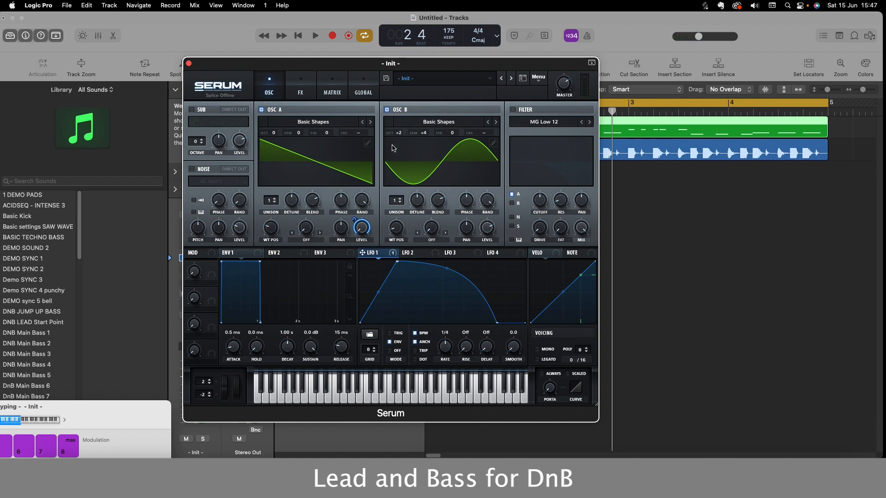
- Switch on the Tube distortion effect and increase its drive, then return to the oscillator settings
{"action": "left_click", "coordinate": [301, 88]}
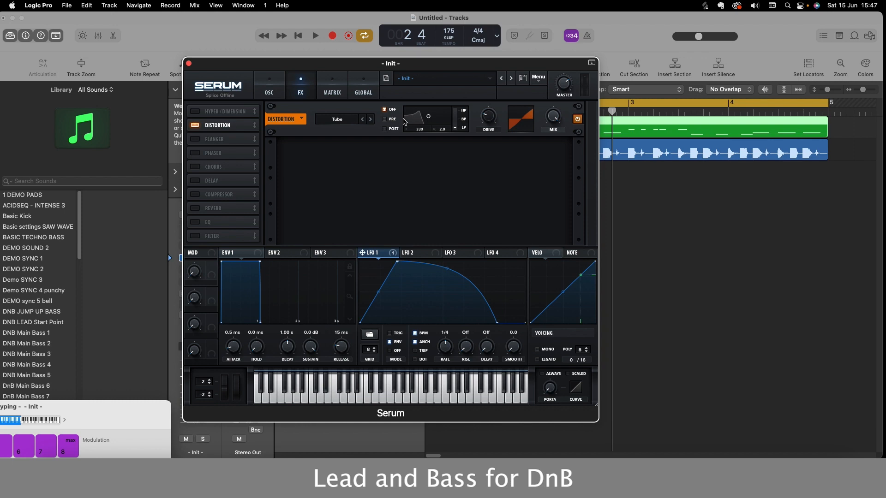
{"action": "left_click", "coordinate": [269, 87]}
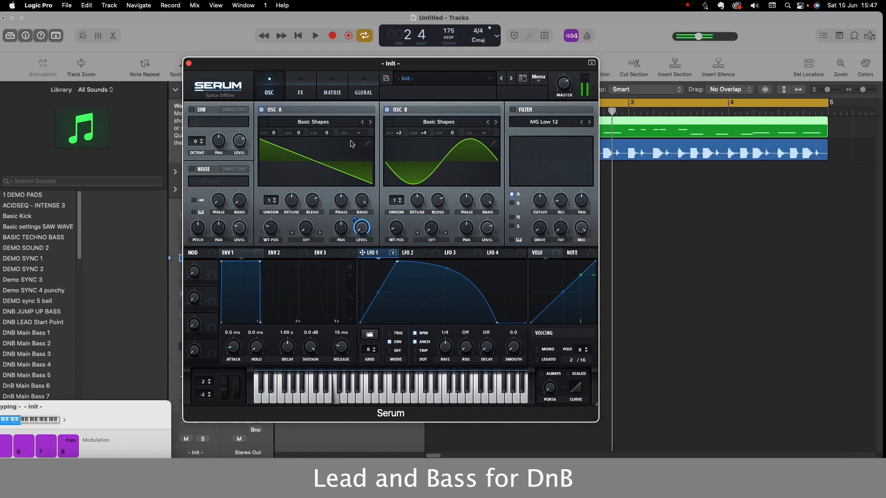
- Assign LFO 1 to modulate OSC B's level, adjust it to match OSC A's level modulation and audition several notes
{"action": "left_click_drag", "start_coordinate": [434, 246], "coordinate": [488, 231]}
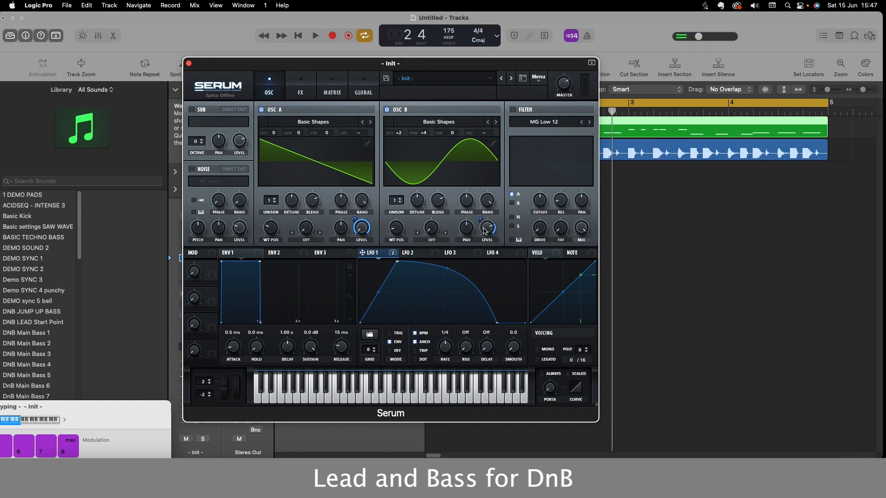
{"action": "left_click_drag", "start_coordinate": [483, 215], "coordinate": [499, 144]}
{"action": "key", "text": "j"}
{"action": "key", "text": "f"}
{"action": "key", "text": "a"}
{"action": "key", "text": "a"}
{"action": "key", "text": "a"}
- Add the compressor after the distortion in the effects chain
{"action": "left_click", "coordinate": [300, 90]}
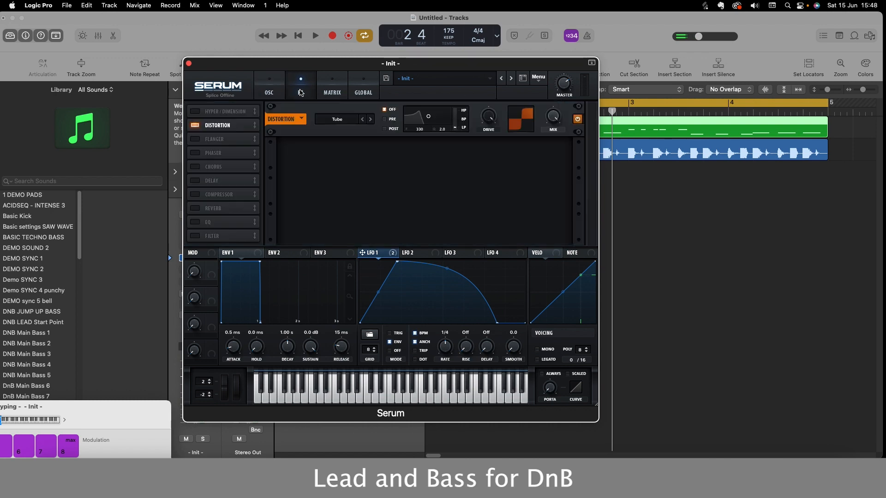
{"action": "left_click", "coordinate": [195, 195]}
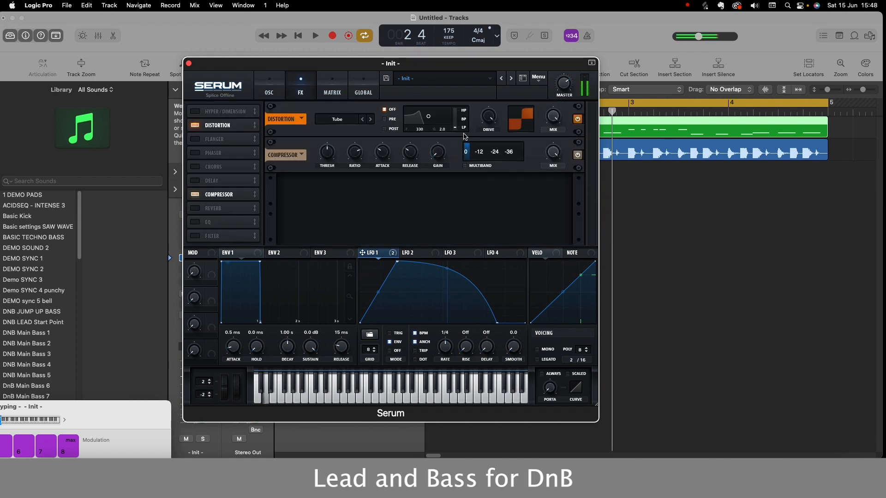
- Turn on the sub oscillator with a sine wave, switch OSC A off and audition low notes
{"action": "left_click", "coordinate": [270, 94]}
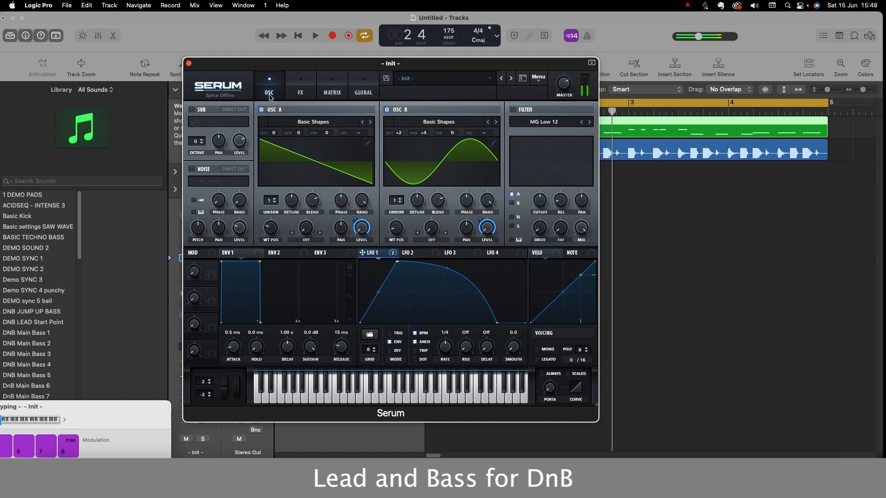
{"action": "left_click", "coordinate": [192, 111]}
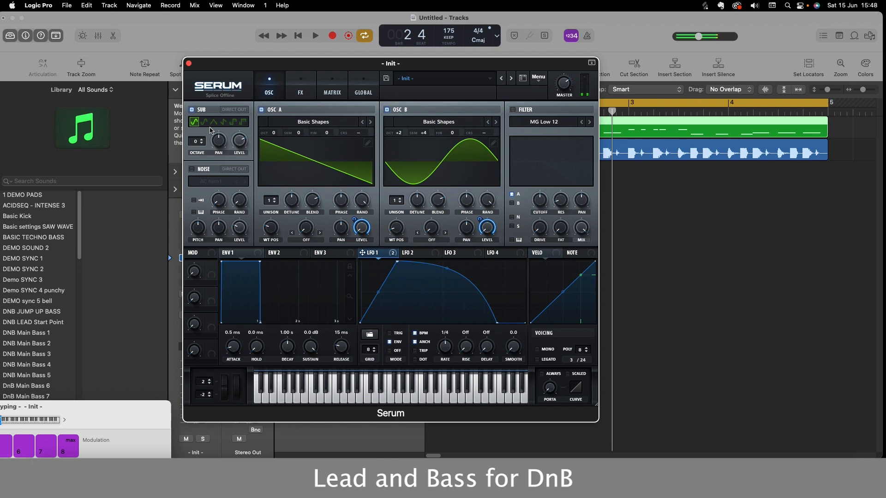
{"action": "left_click", "coordinate": [262, 110]}
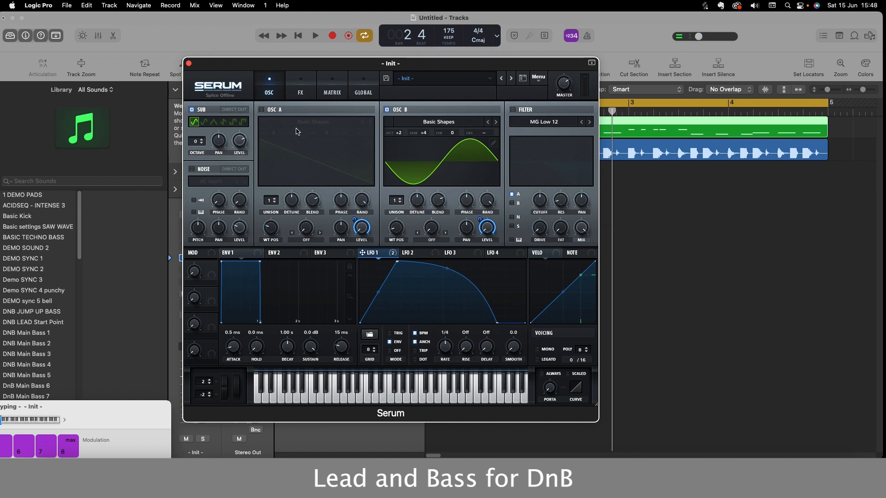
{"action": "key", "text": "s"}
{"action": "key", "text": "s"}
{"action": "key", "text": "s"}
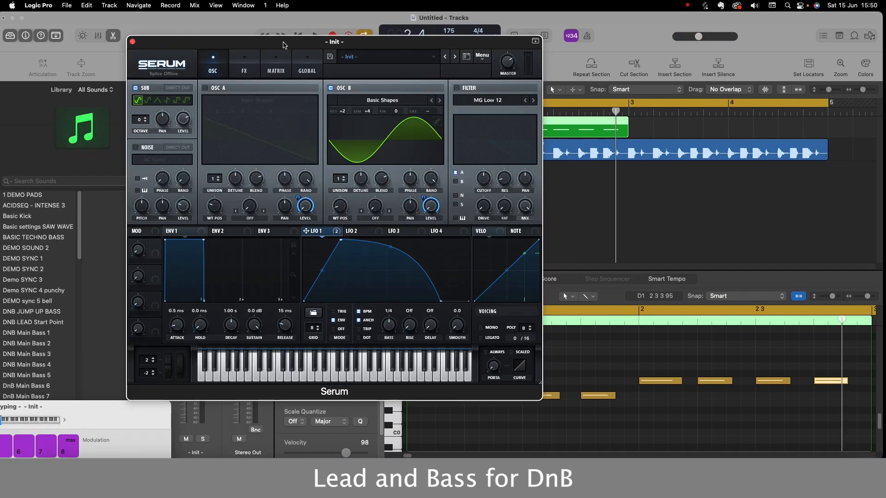
- Play back the bass part while trying another sub waveform, and return the sub oscillator to the sine wave
{"action": "left_click_drag", "start_coordinate": [283, 45], "coordinate": [286, 84]}
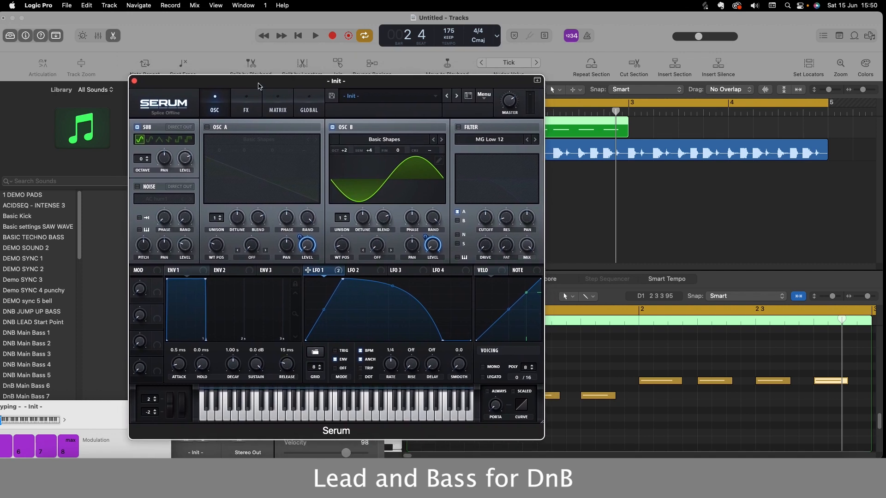
{"action": "left_click_drag", "start_coordinate": [263, 82], "coordinate": [261, 77]}
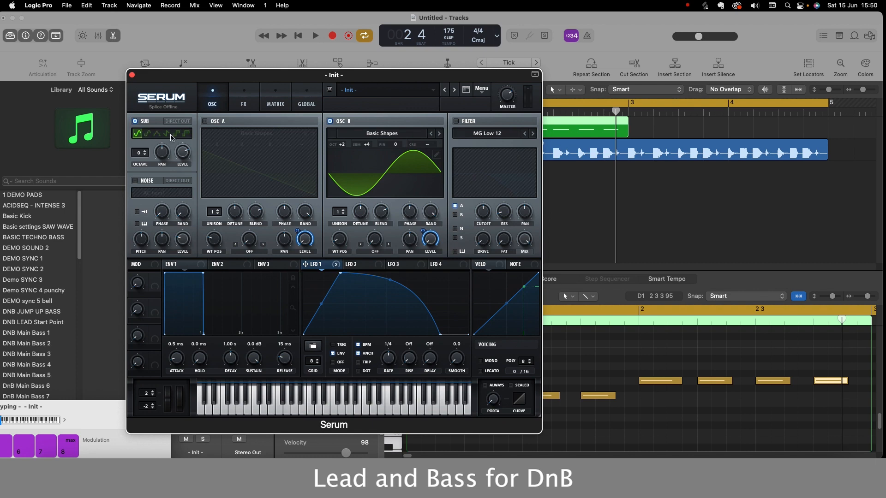
{"action": "left_click", "coordinate": [313, 35]}
{"action": "left_click", "coordinate": [167, 135]}
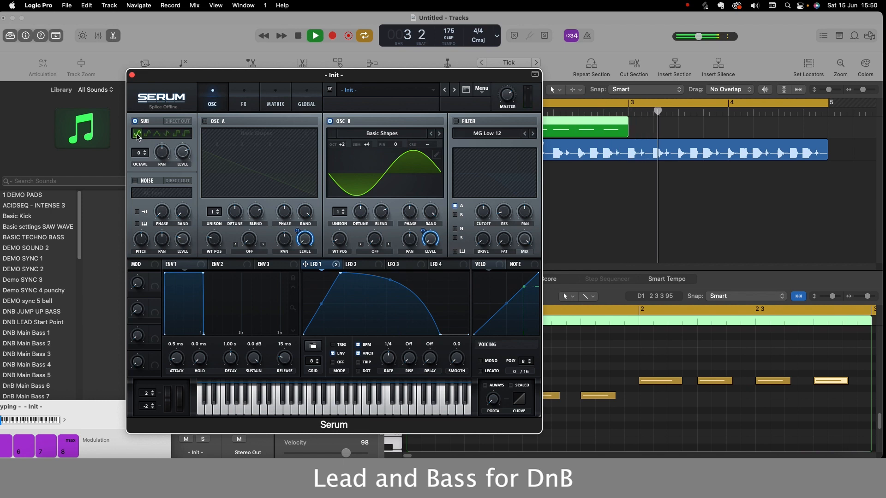
{"action": "left_click_drag", "start_coordinate": [306, 78], "coordinate": [309, 64]}
{"action": "key", "text": "space"}
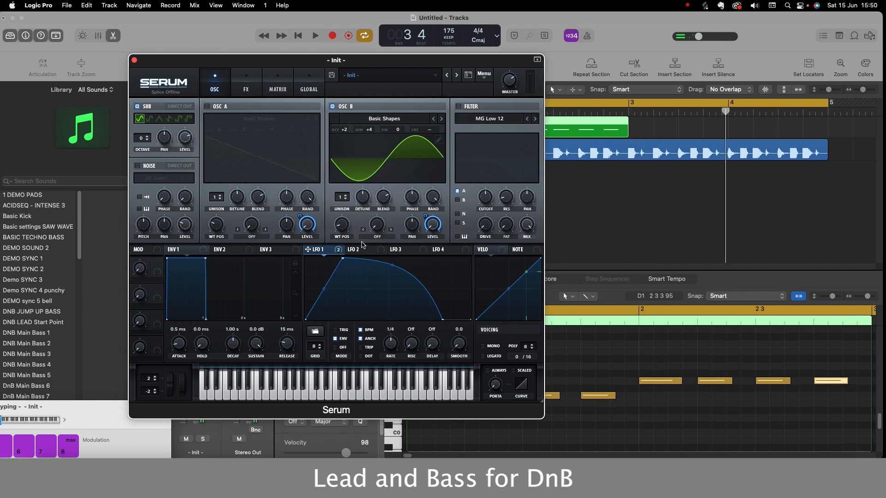
- Set OSC B's semitone offset to +7 and play back the bass part
{"action": "left_click_drag", "start_coordinate": [371, 129], "coordinate": [374, 120]}
{"action": "left_click", "coordinate": [317, 35]}
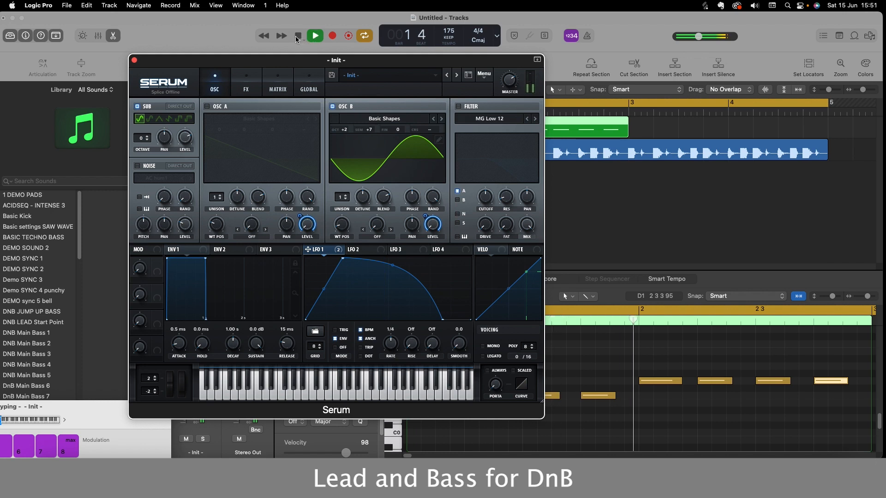
{"action": "left_click", "coordinate": [298, 36]}
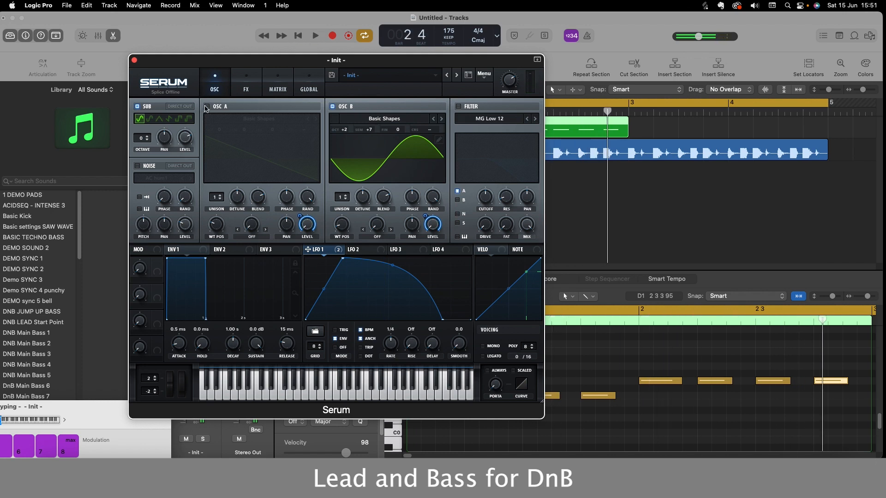
- Switch OSC A back on and play the bass part with the full sound
{"action": "left_click", "coordinate": [207, 107]}
{"action": "left_click", "coordinate": [315, 36]}
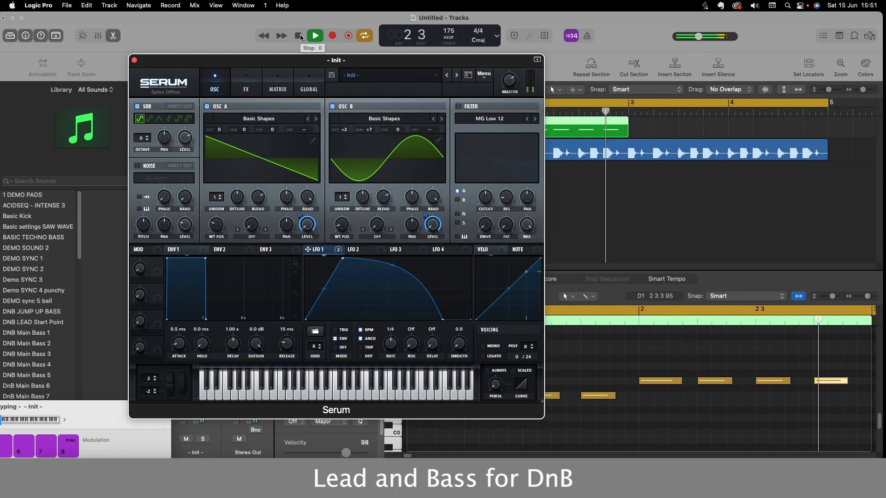
{"action": "left_click", "coordinate": [299, 36]}
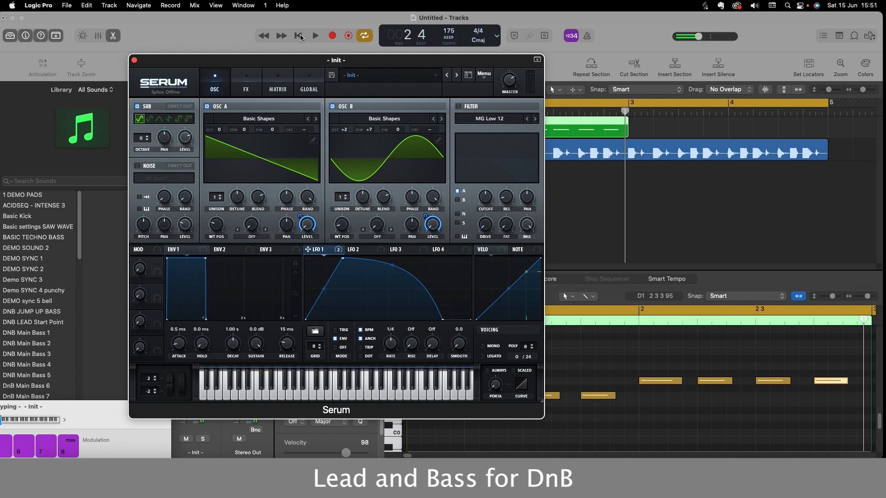